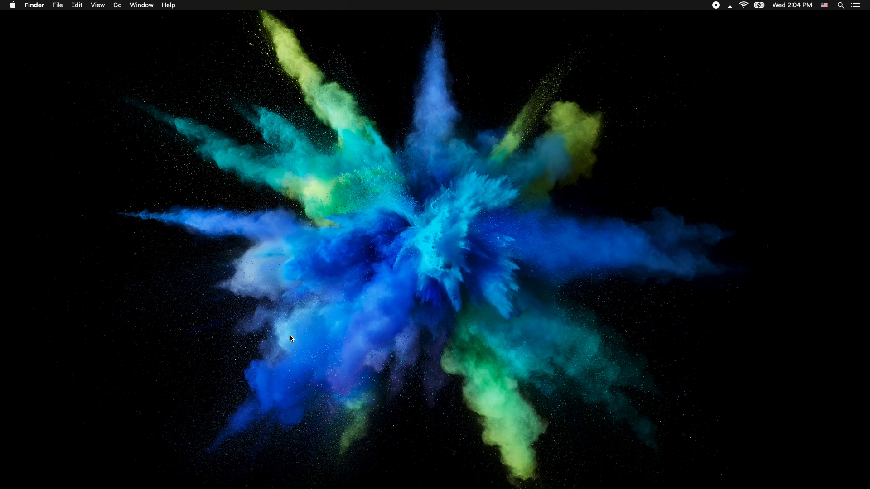
Open Google Chrome and search the web for "chrome web store"
{"action": "key", "text": "super+space"}
{"action": "type", "text": "goo"}
{"action": "key", "text": "Return"}
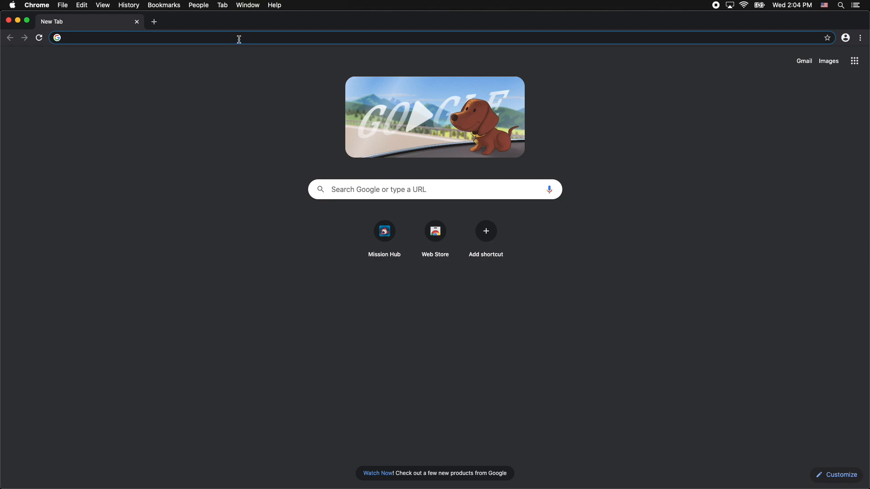
{"action": "type", "text": "chrome web store"}
{"action": "key", "text": "Return"}
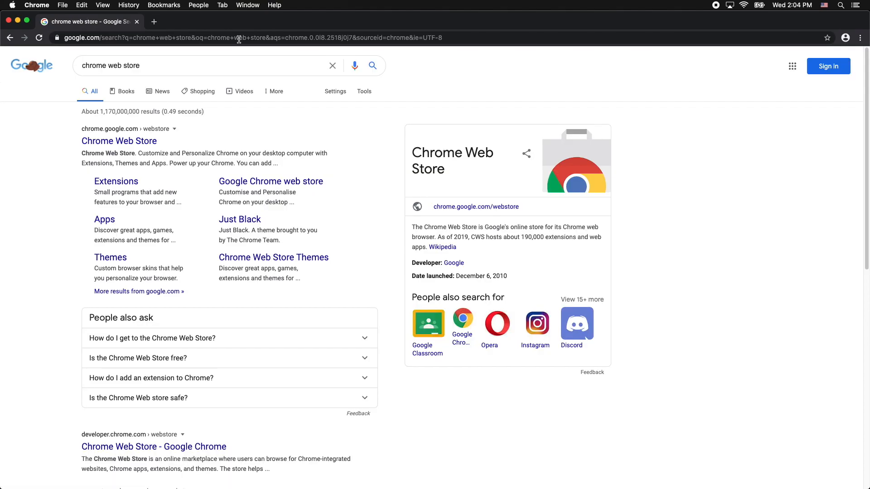
Open the Chrome Web Store, search it for "dronehub" and open the DroneHub Flight Planner extension page
{"action": "left_click", "coordinate": [115, 141]}
{"action": "left_click", "coordinate": [178, 96]}
{"action": "type", "text": "dronehub"}
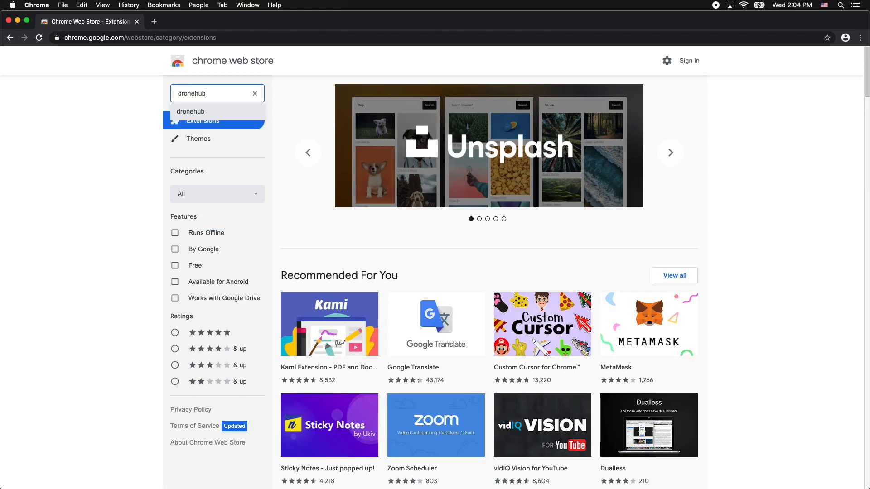
{"action": "key", "text": "Return"}
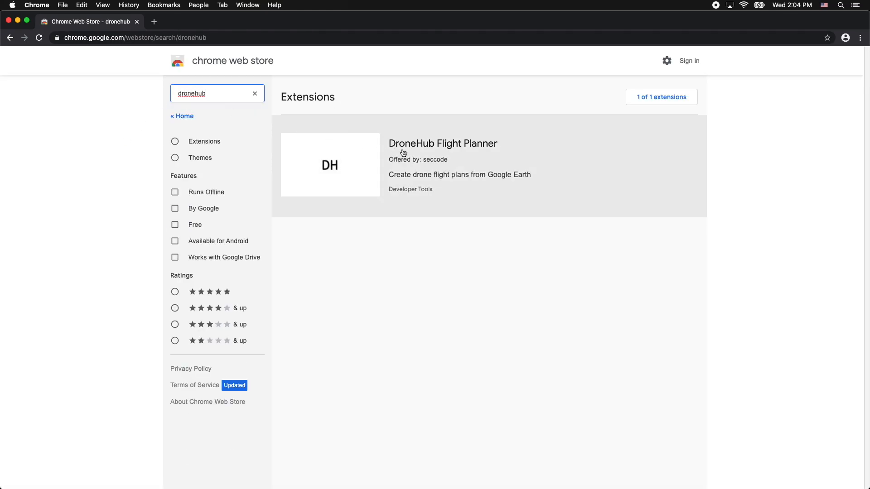
{"action": "left_click", "coordinate": [460, 171]}
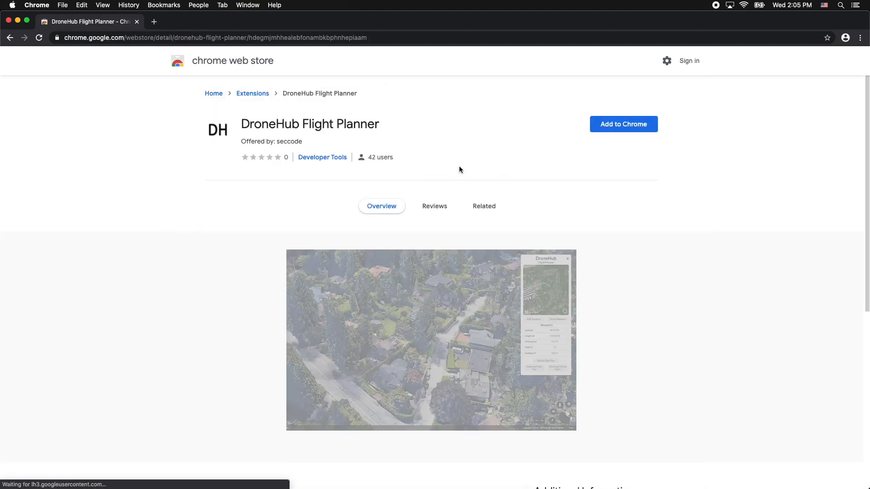
Add the DroneHub Flight Planner extension to Chrome and dismiss the installation notice
{"action": "left_click", "coordinate": [616, 129]}
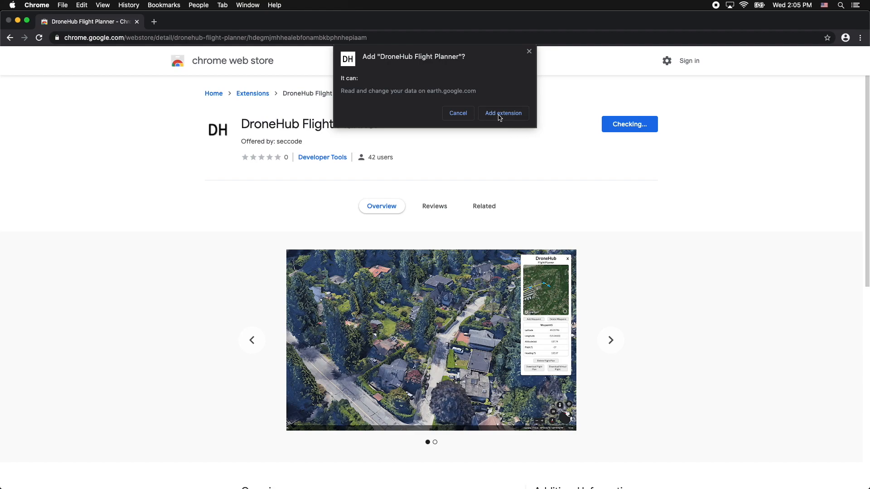
{"action": "left_click", "coordinate": [499, 113]}
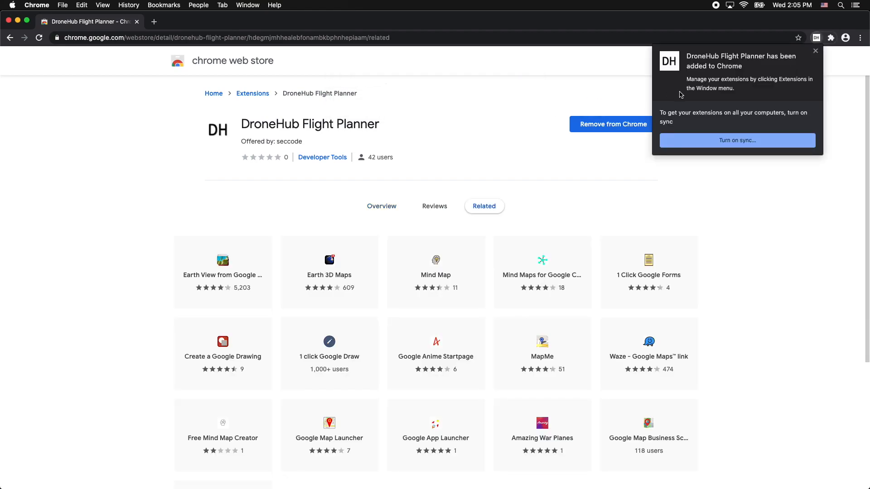
{"action": "left_click", "coordinate": [816, 50]}
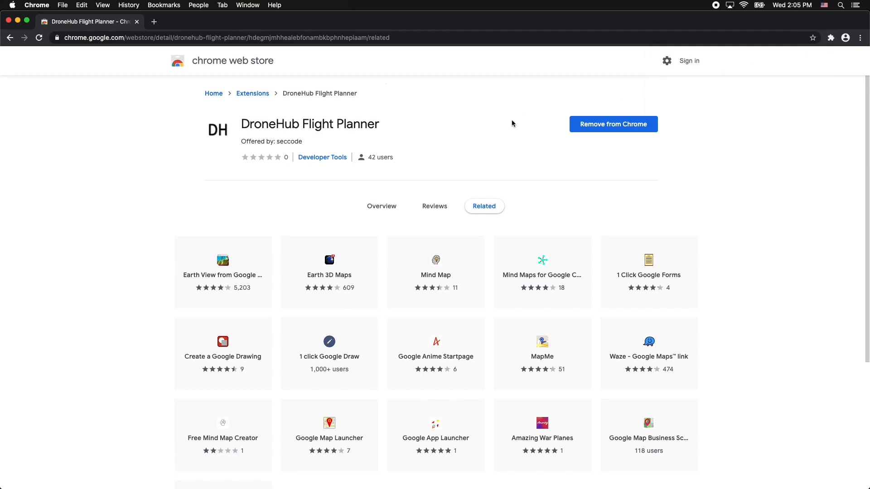
Search for "google earth web" in a new tab, open the Google Earth site and launch Earth
{"action": "key", "text": "super+t"}
{"action": "type", "text": "google "}
{"action": "type", "text": "earth web"}
{"action": "key", "text": "Return"}
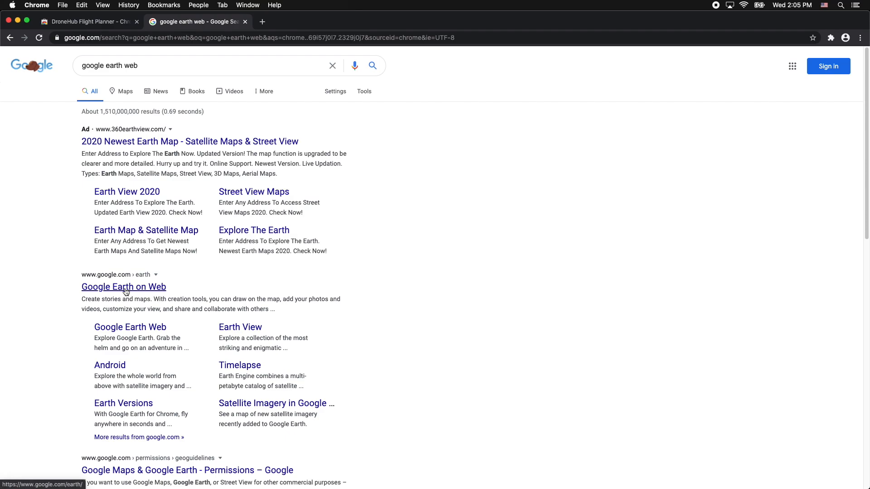
{"action": "left_click", "coordinate": [125, 288]}
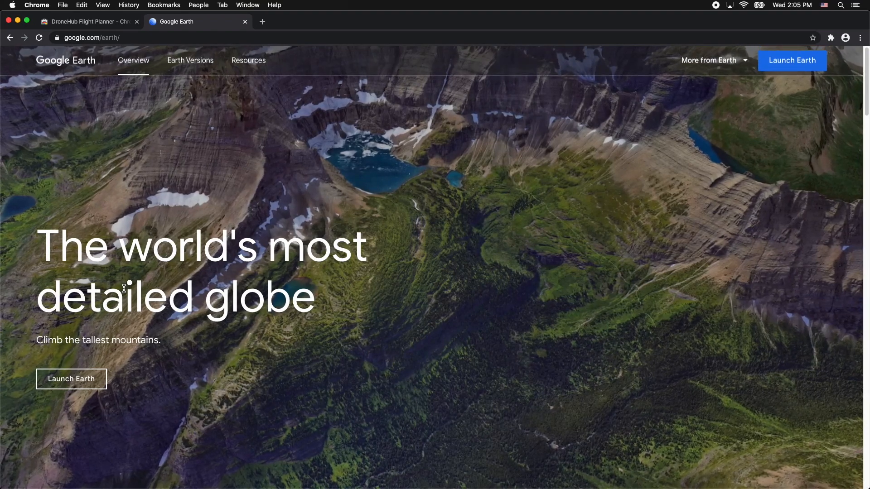
{"action": "left_click", "coordinate": [77, 383]}
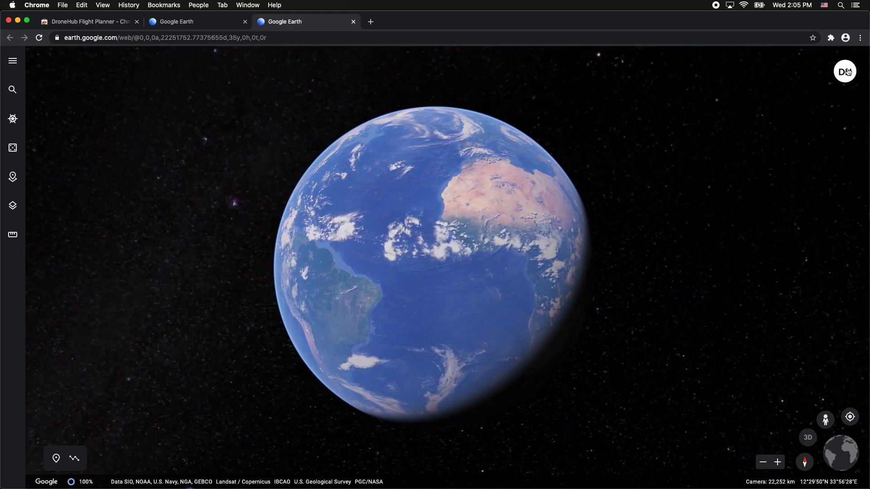
Bring Woodland Reservoir in Syracuse, New York, into a close, tilted 3D view
{"action": "scroll", "coordinate": [471, 210], "scroll_direction": "up", "scroll_amount": 10}
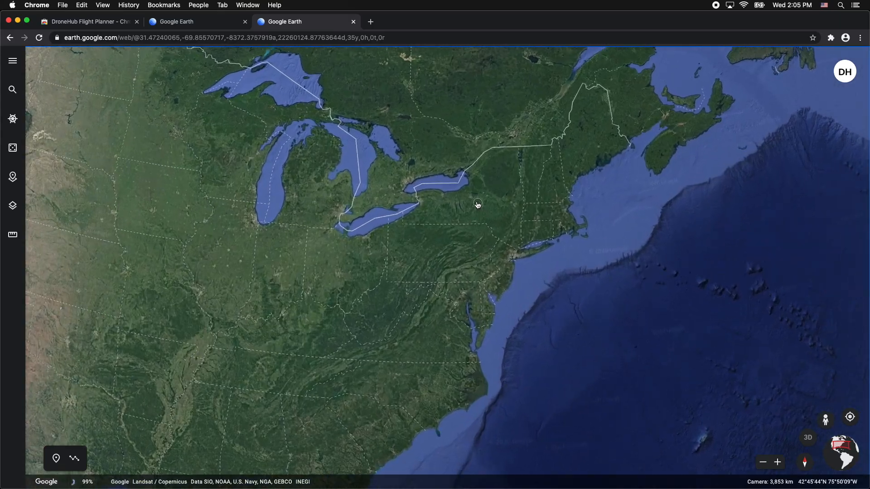
{"action": "scroll", "coordinate": [447, 221], "scroll_direction": "up", "scroll_amount": 6}
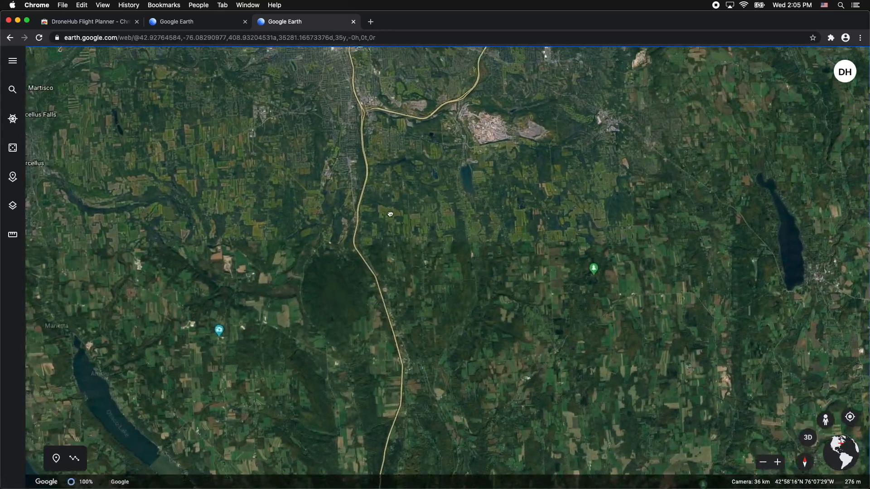
{"action": "left_click_drag", "start_coordinate": [390, 214], "coordinate": [369, 211]}
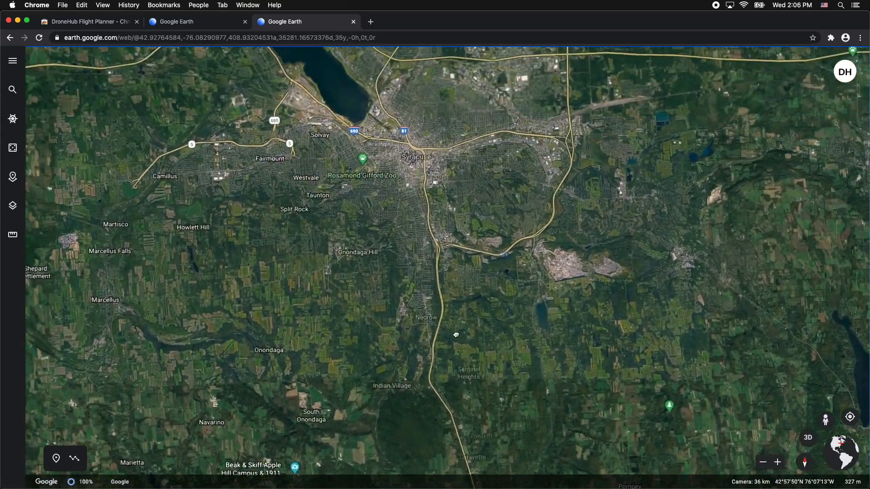
{"action": "scroll", "coordinate": [369, 210], "scroll_direction": "up", "scroll_amount": 4}
{"action": "scroll", "coordinate": [371, 213], "scroll_direction": "up", "scroll_amount": 6}
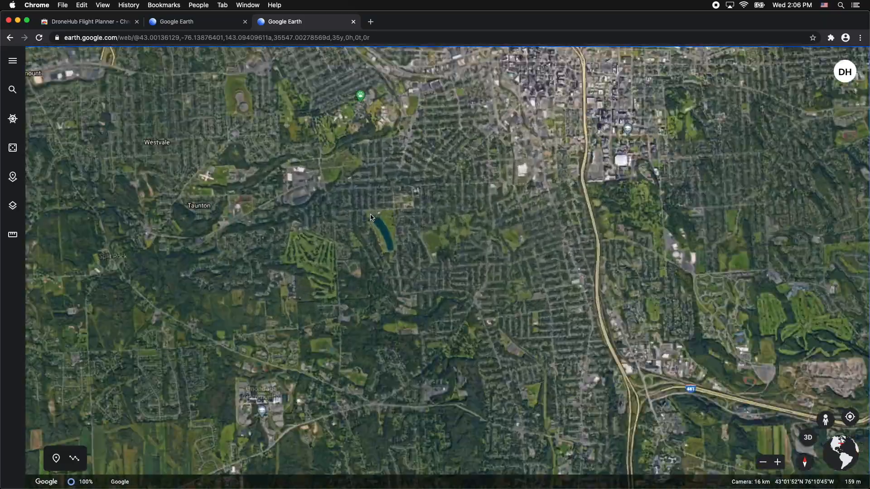
{"action": "scroll", "coordinate": [388, 254], "scroll_direction": "up", "scroll_amount": 6}
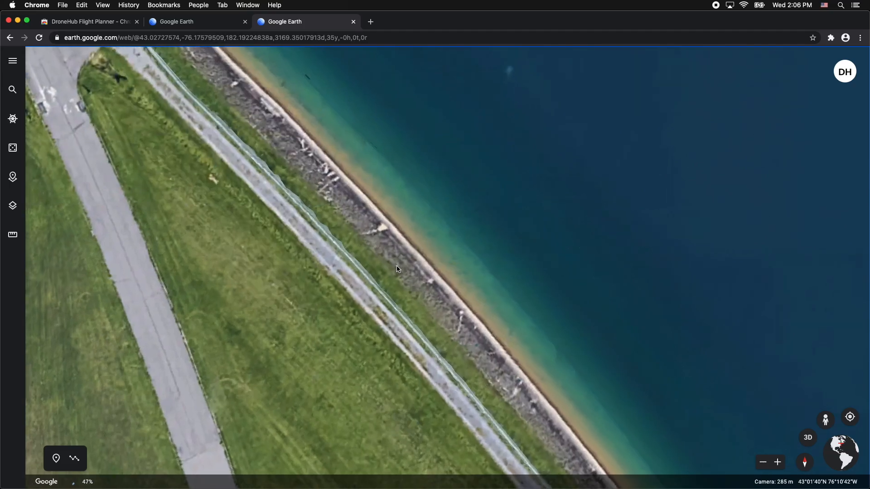
{"action": "left_click_drag", "start_coordinate": [392, 266], "coordinate": [426, 170], "text": "shift"}
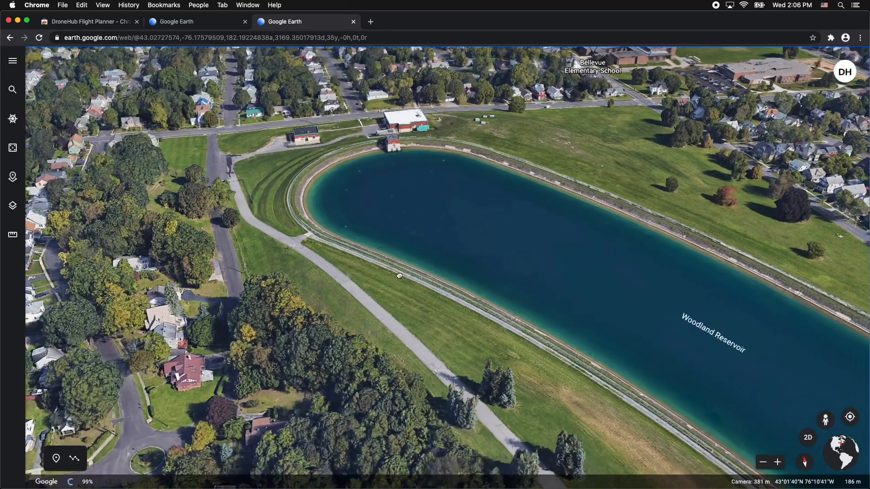
{"action": "left_click_drag", "start_coordinate": [504, 267], "coordinate": [464, 243]}
Open the DroneHub Flight Planner and add the first waypoint with the camera facing north over Woodland Reservoir
{"action": "left_click", "coordinate": [845, 73]}
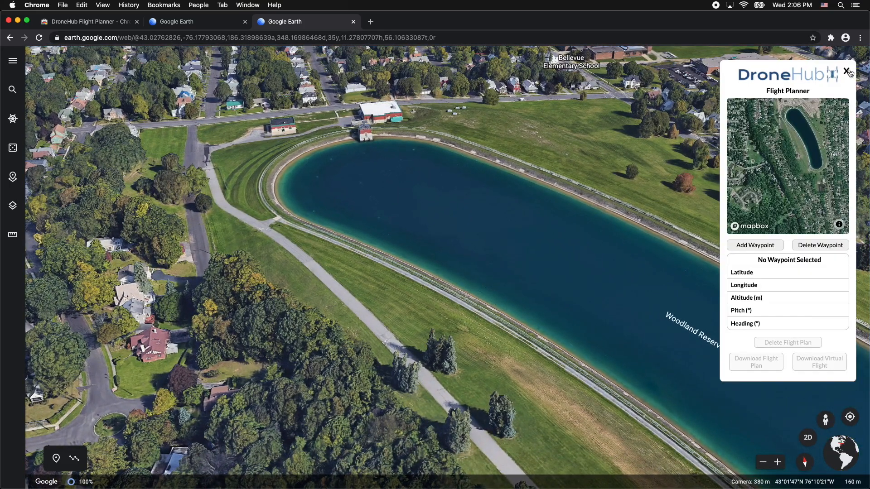
{"action": "left_click_drag", "start_coordinate": [551, 369], "coordinate": [489, 396]}
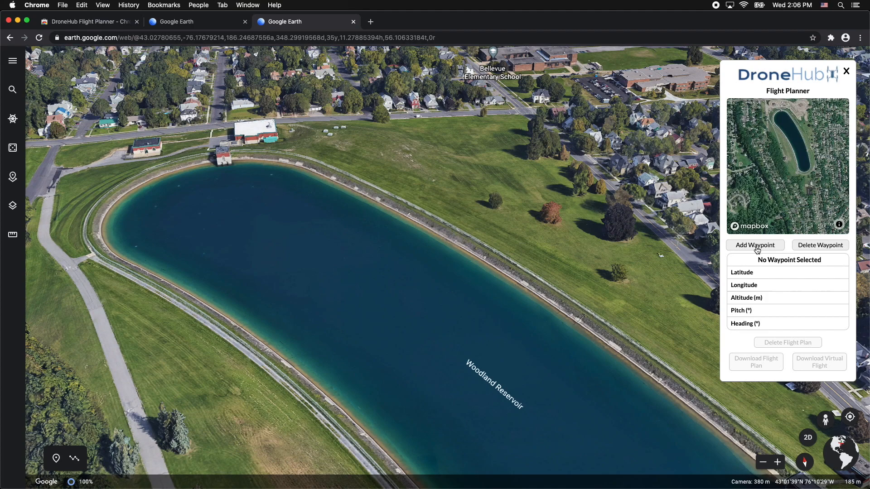
{"action": "left_click", "coordinate": [756, 246]}
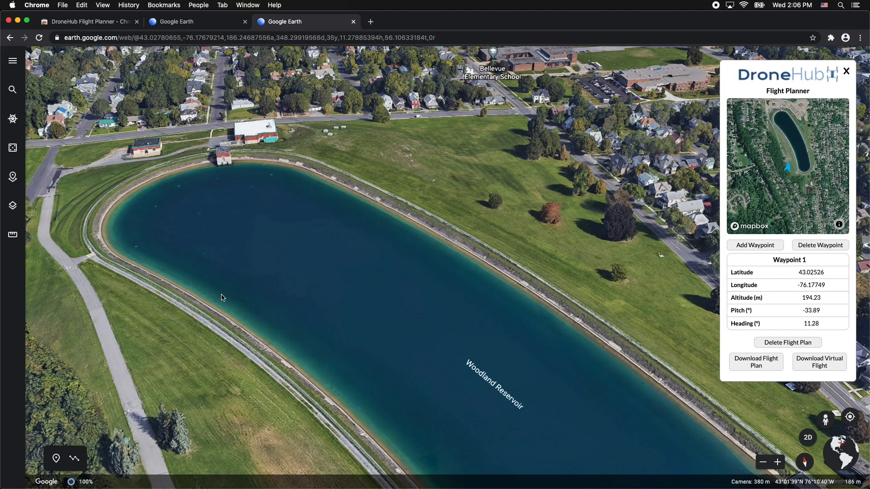
Add a second waypoint viewing the reservoir from its northeast side, and delete that waypoint
{"action": "left_click_drag", "start_coordinate": [217, 296], "coordinate": [249, 328]}
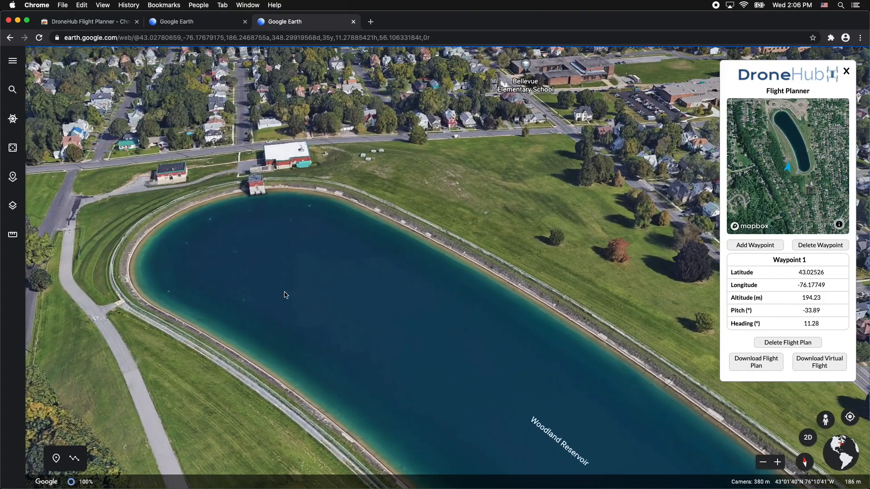
{"action": "mouse_move", "coordinate": [329, 307]}
{"action": "left_mouse_down", "text": "shift"}
{"action": "mouse_move", "coordinate": [365, 317]}
{"action": "mouse_move", "coordinate": [374, 306]}
{"action": "mouse_move", "coordinate": [388, 312]}
{"action": "mouse_move", "coordinate": [395, 294]}
{"action": "mouse_move", "coordinate": [234, 284]}
{"action": "mouse_move", "coordinate": [416, 281]}
{"action": "mouse_move", "coordinate": [484, 295]}
{"action": "mouse_move", "coordinate": [422, 284]}
{"action": "mouse_move", "coordinate": [408, 295]}
{"action": "mouse_move", "coordinate": [395, 433]}
{"action": "left_mouse_up", "text": "shift"}
{"action": "mouse_move", "coordinate": [525, 255]}
{"action": "left_mouse_down", "text": "shift"}
{"action": "mouse_move", "coordinate": [318, 247]}
{"action": "mouse_move", "coordinate": [229, 275]}
{"action": "mouse_move", "coordinate": [188, 238]}
{"action": "mouse_move", "coordinate": [179, 241]}
{"action": "left_mouse_up", "text": "shift"}
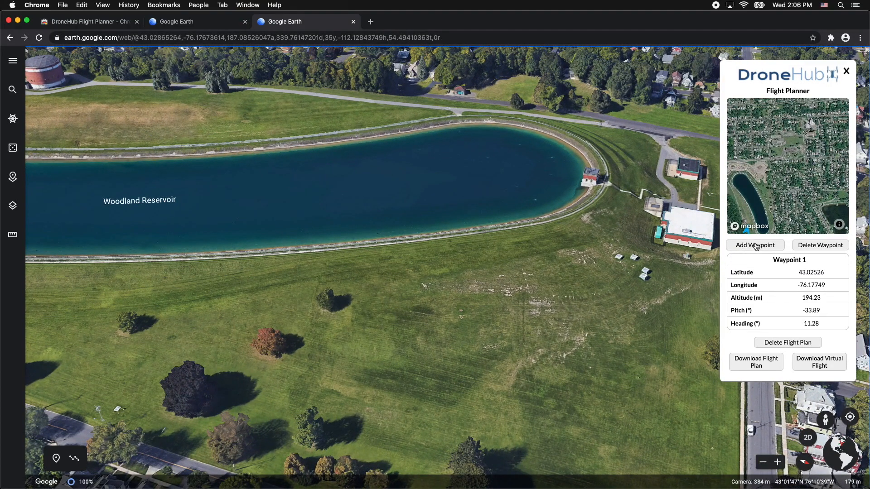
{"action": "left_click_drag", "start_coordinate": [606, 261], "coordinate": [605, 263]}
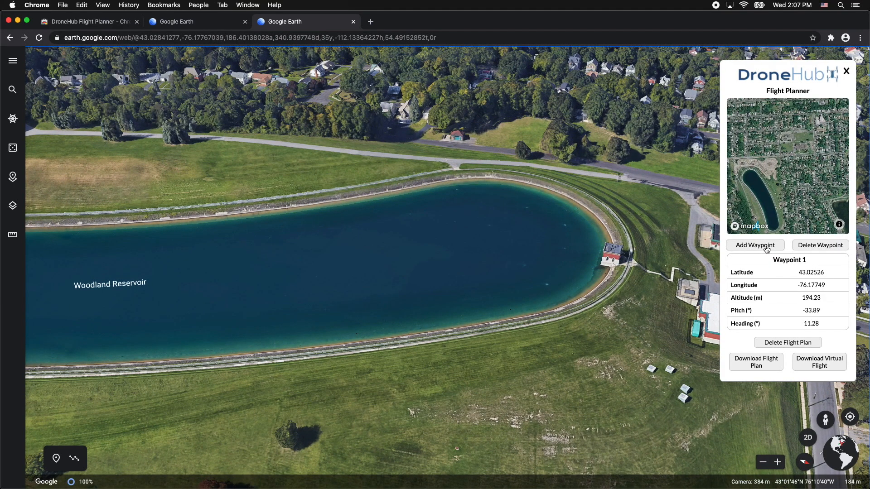
{"action": "left_click", "coordinate": [765, 246]}
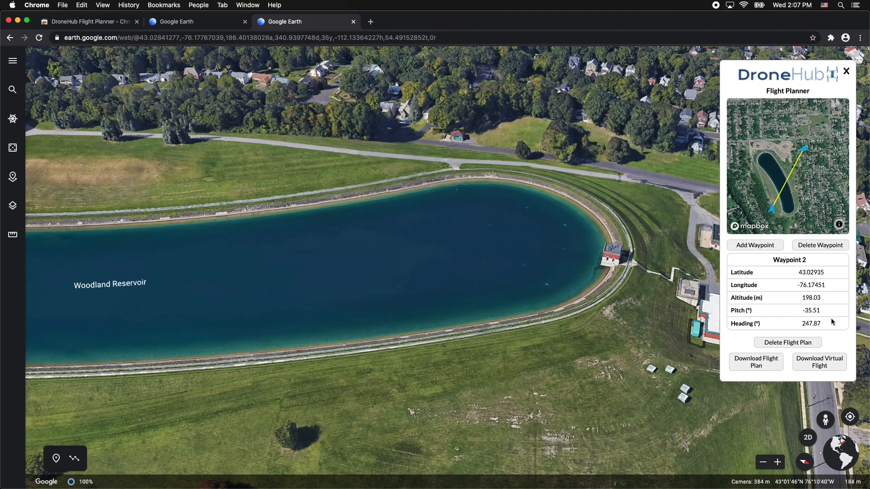
{"action": "left_click", "coordinate": [822, 246]}
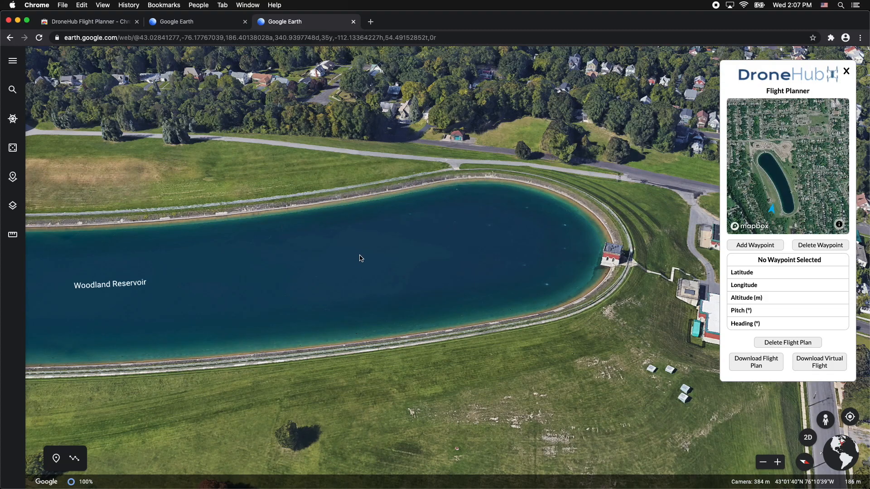
Add a second waypoint with the camera facing the round brick tower beside the reservoir
{"action": "left_click_drag", "start_coordinate": [355, 257], "coordinate": [466, 333]}
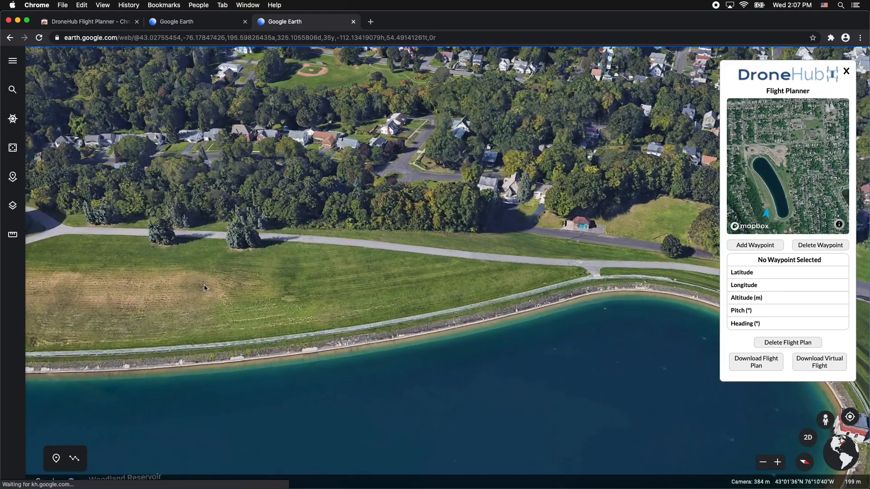
{"action": "left_click_drag", "start_coordinate": [203, 288], "coordinate": [448, 317]}
{"action": "left_click_drag", "start_coordinate": [172, 363], "coordinate": [243, 454]}
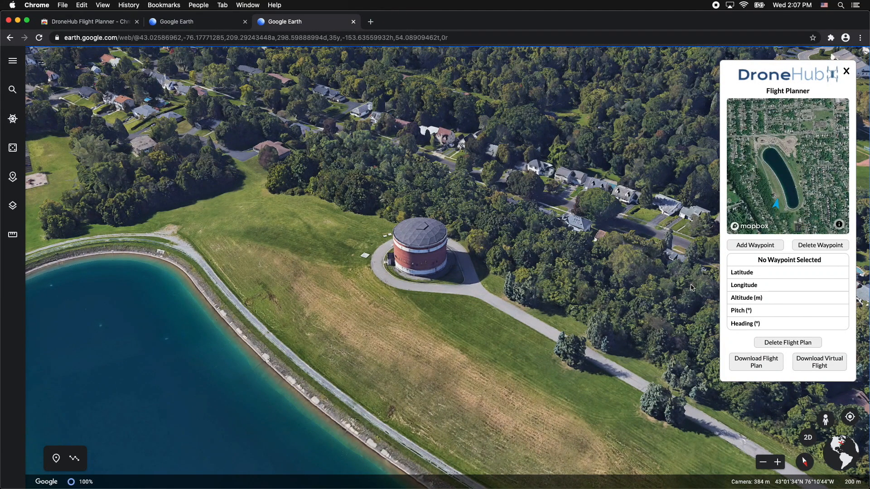
{"action": "left_click", "coordinate": [765, 249]}
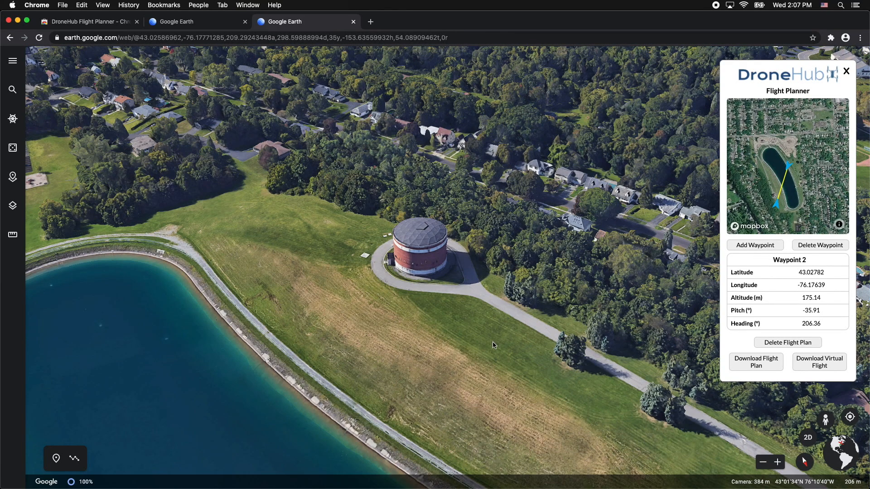
Add a third waypoint over the reservoir's southern end and a fourth facing the brick gatehouse at its northern end
{"action": "scroll", "coordinate": [176, 367], "scroll_direction": "up", "scroll_amount": 5}
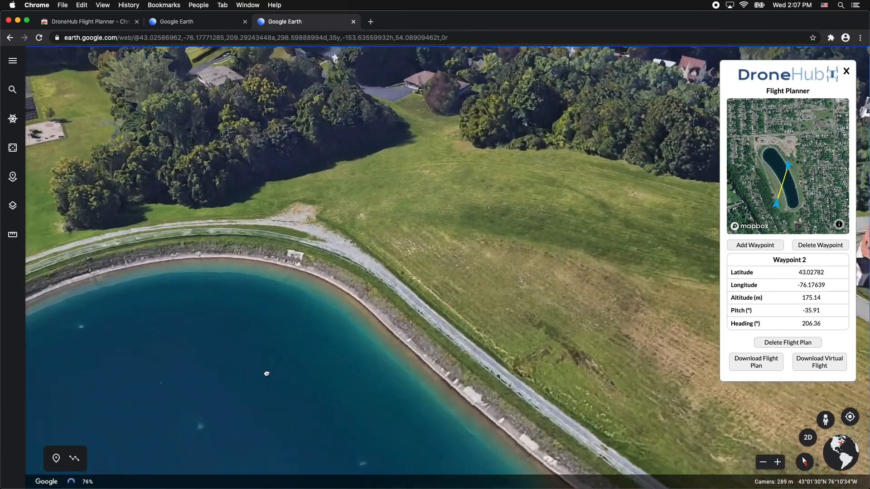
{"action": "left_click_drag", "start_coordinate": [266, 374], "coordinate": [379, 467]}
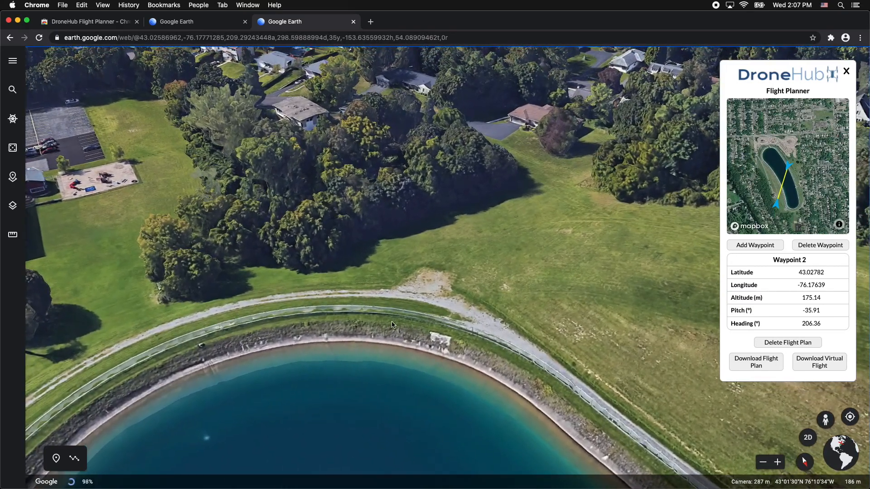
{"action": "left_click_drag", "start_coordinate": [380, 311], "coordinate": [394, 431]}
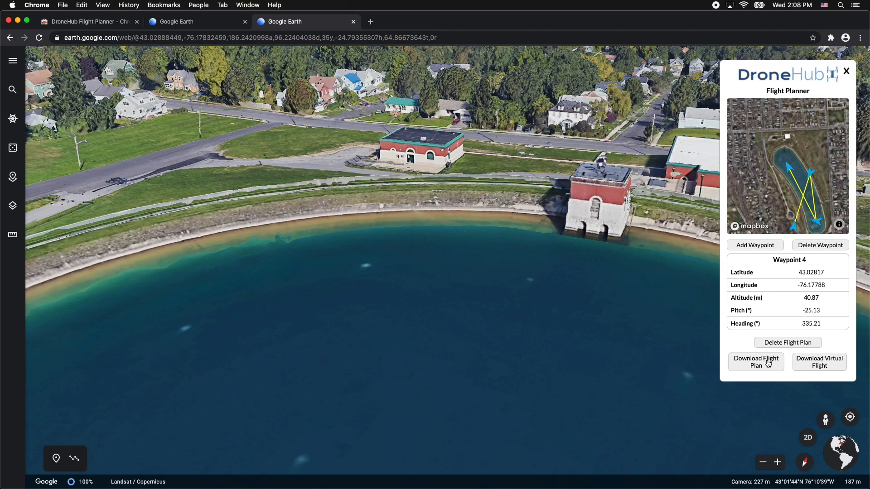
Download the flight plan as a CSV and the virtual flight as a KML, and dismiss the downloads bar
{"action": "left_click", "coordinate": [769, 365]}
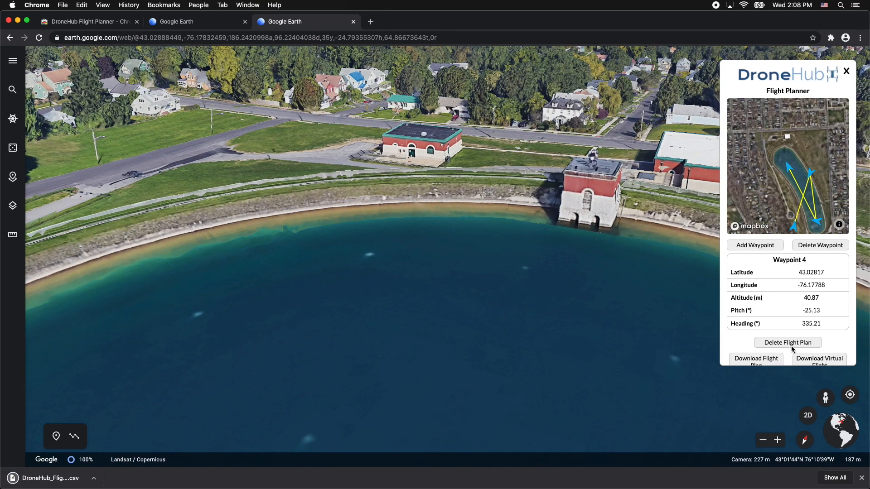
{"action": "scroll", "coordinate": [802, 337], "scroll_direction": "down", "scroll_amount": 1}
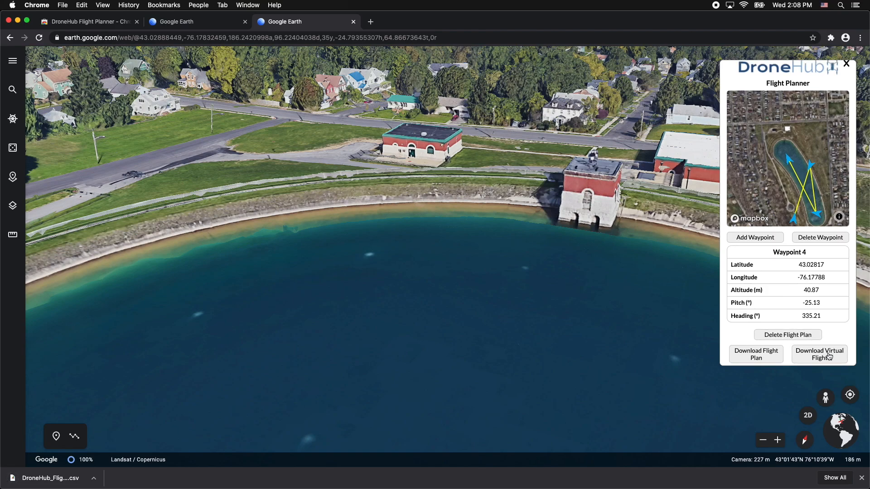
{"action": "left_click", "coordinate": [829, 356]}
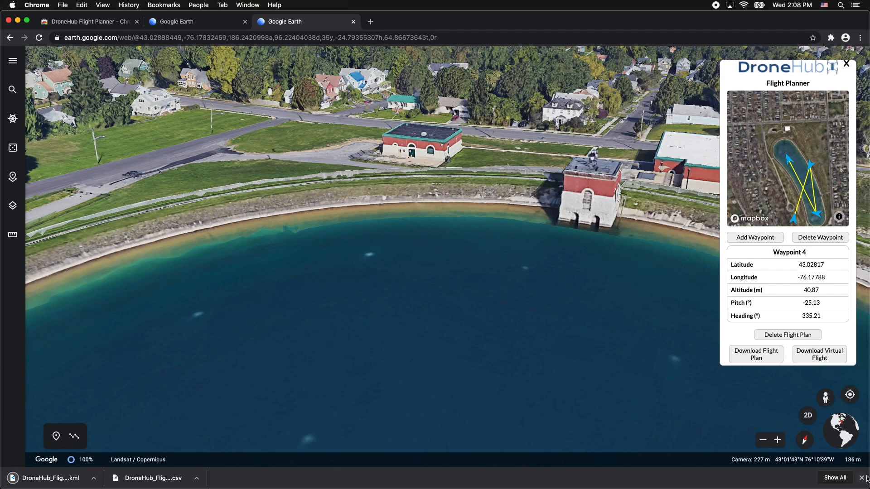
{"action": "left_click", "coordinate": [862, 478]}
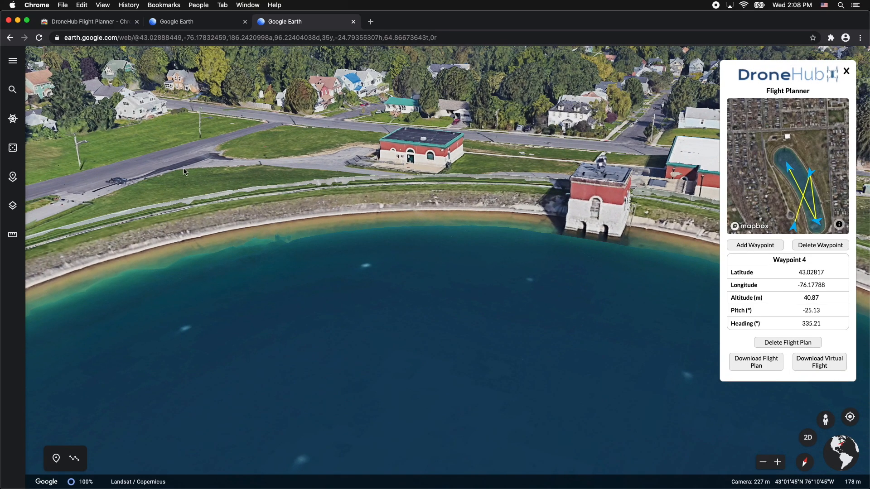
Import the downloaded DroneHub_FlightPreview.kml from the computer as a Google Earth project
{"action": "left_click", "coordinate": [19, 180]}
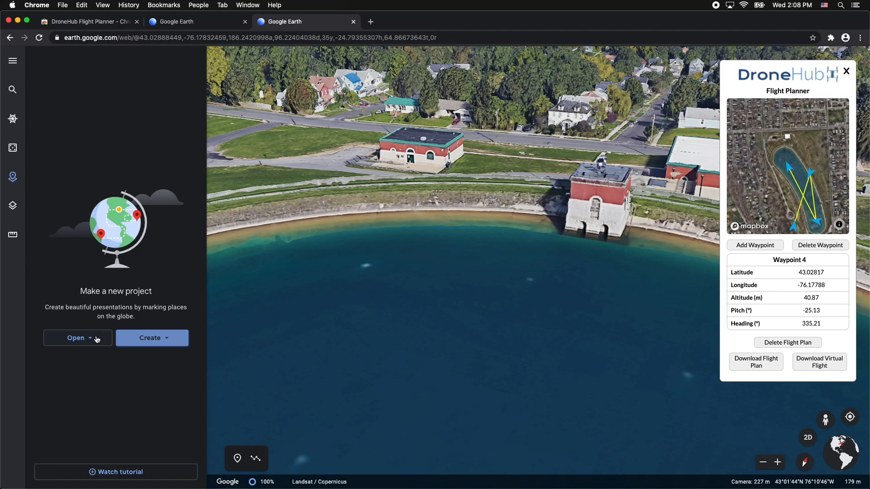
{"action": "left_click", "coordinate": [96, 339]}
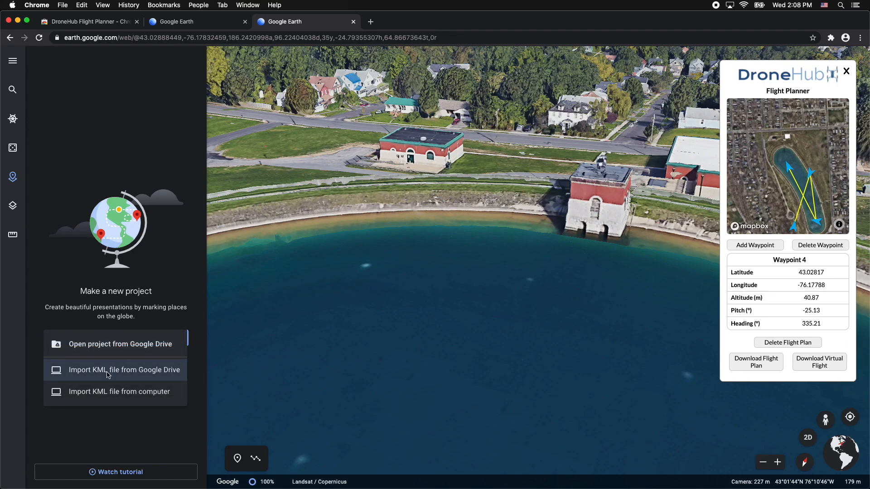
{"action": "left_click", "coordinate": [116, 391]}
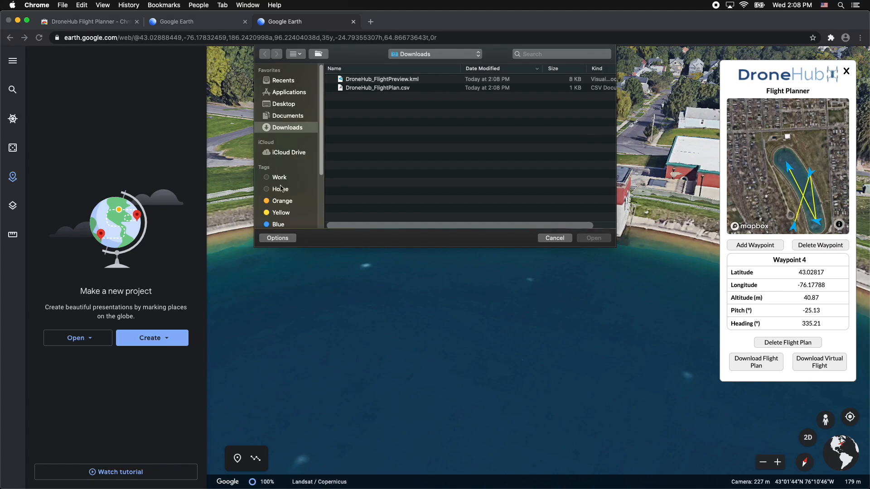
{"action": "left_click", "coordinate": [360, 80]}
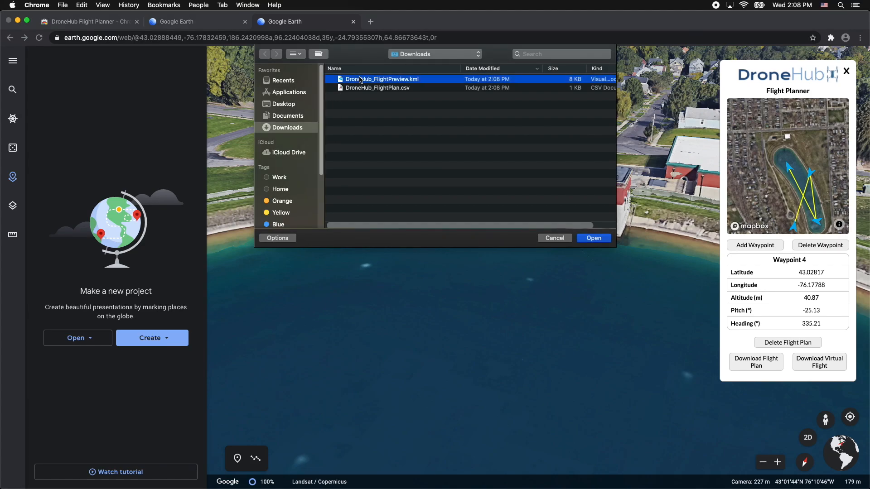
{"action": "left_click", "coordinate": [594, 238]}
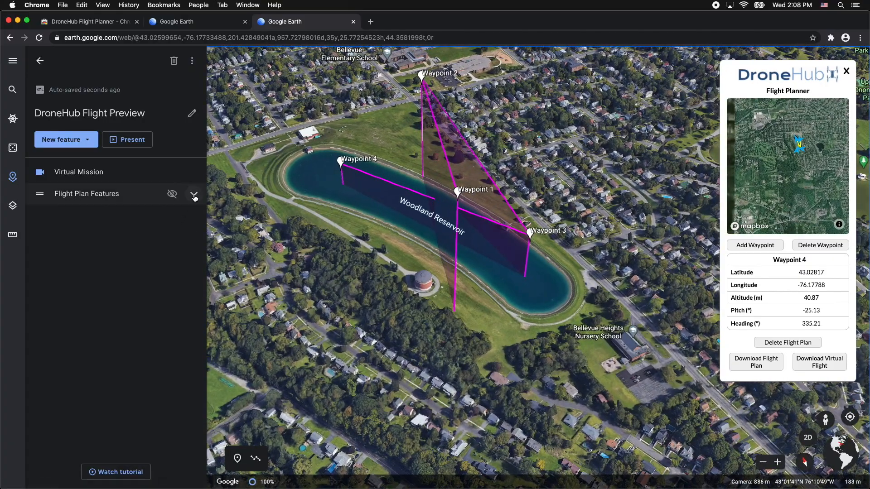
View the camera perspectives of Waypoints 1 through 4 from the Waypoint Views folder of the flight plan features
{"action": "left_click", "coordinate": [194, 194]}
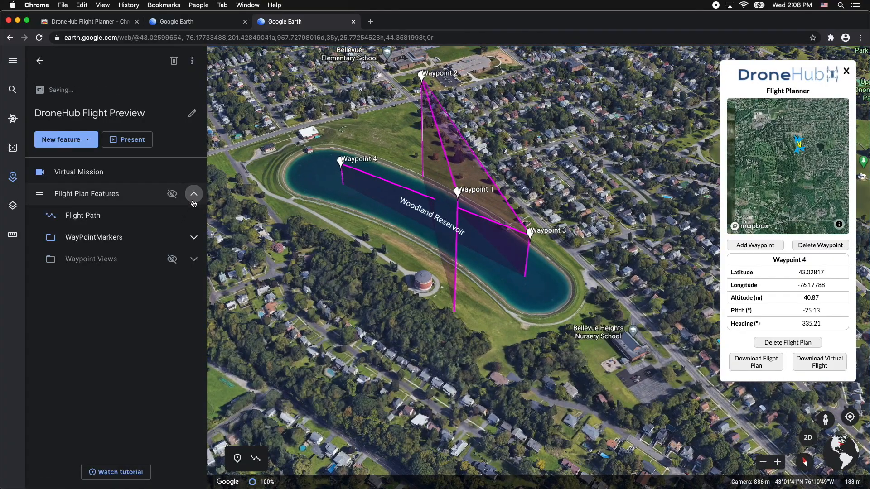
{"action": "left_click", "coordinate": [193, 259]}
{"action": "left_click", "coordinate": [103, 282]}
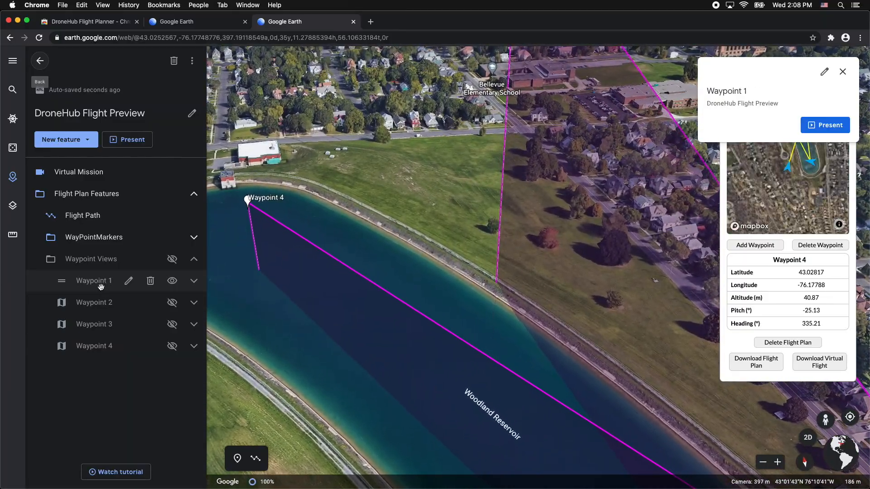
{"action": "left_click", "coordinate": [97, 303]}
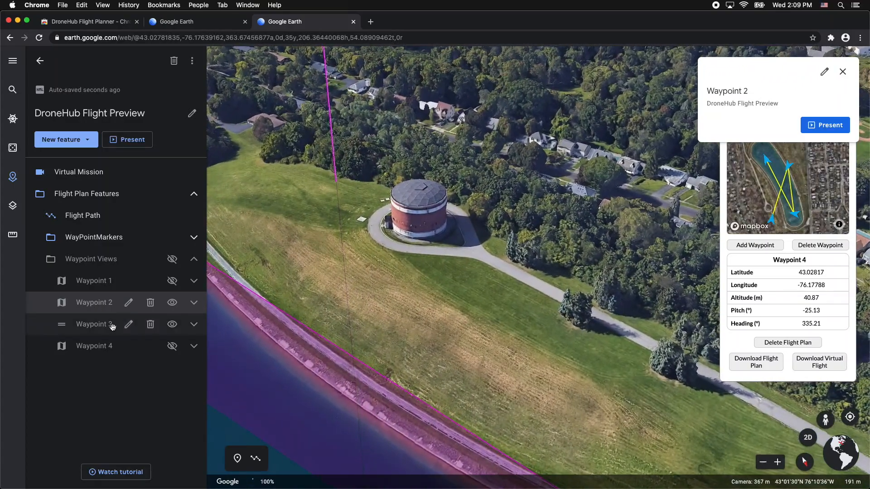
{"action": "left_click", "coordinate": [100, 326]}
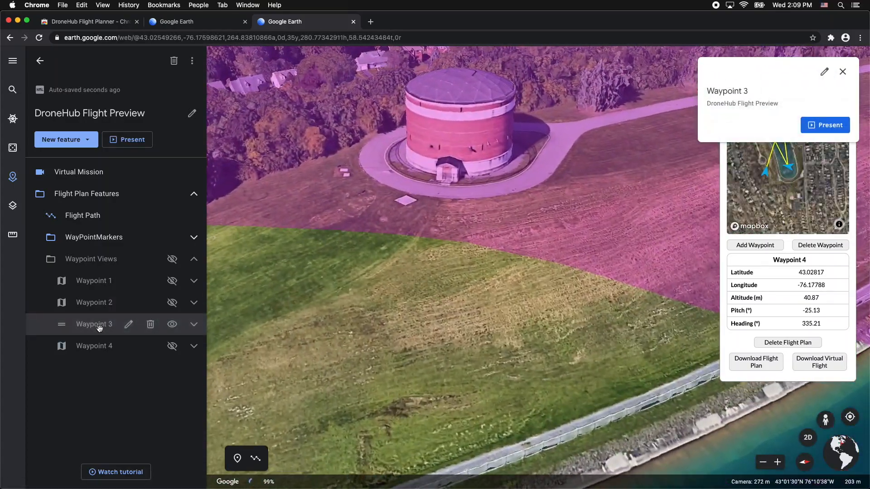
{"action": "left_click", "coordinate": [96, 348]}
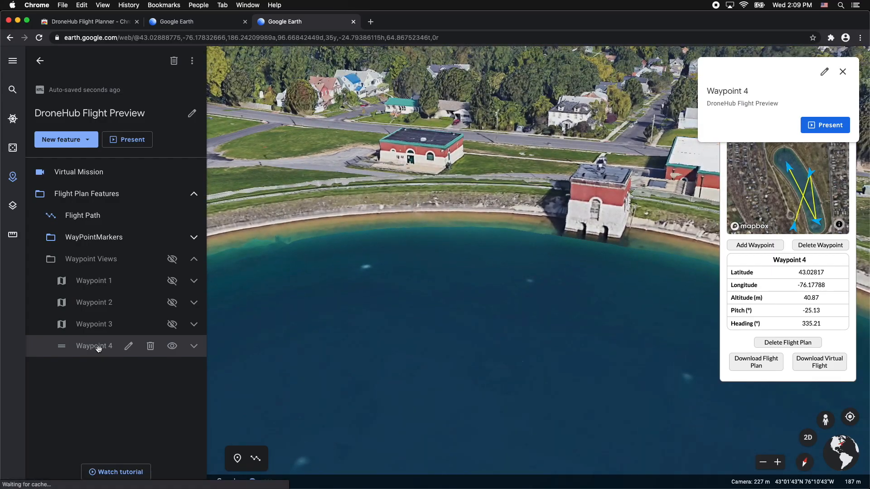
Collapse the flight plan folders, then play the Virtual Mission tour with its info card closed
{"action": "left_click", "coordinate": [194, 259]}
{"action": "left_click", "coordinate": [194, 194]}
{"action": "left_click", "coordinate": [95, 171]}
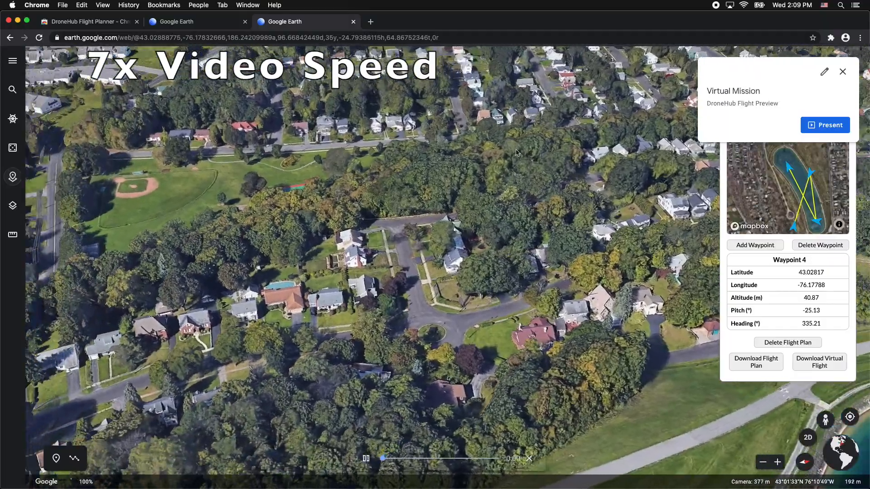
{"action": "left_click", "coordinate": [842, 71]}
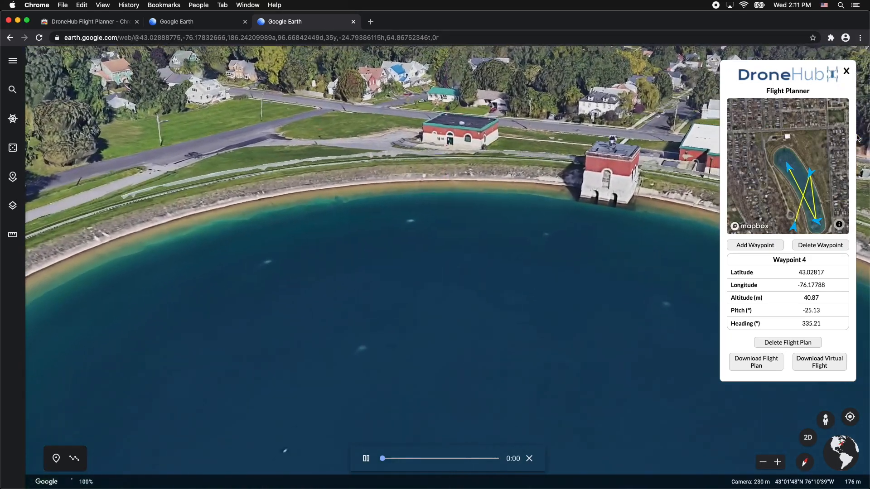
Close both Google Earth tabs and open Litchi's Mission Hub at flylitchi.com/hub in a new tab
{"action": "left_click", "coordinate": [354, 22]}
{"action": "left_click", "coordinate": [245, 22]}
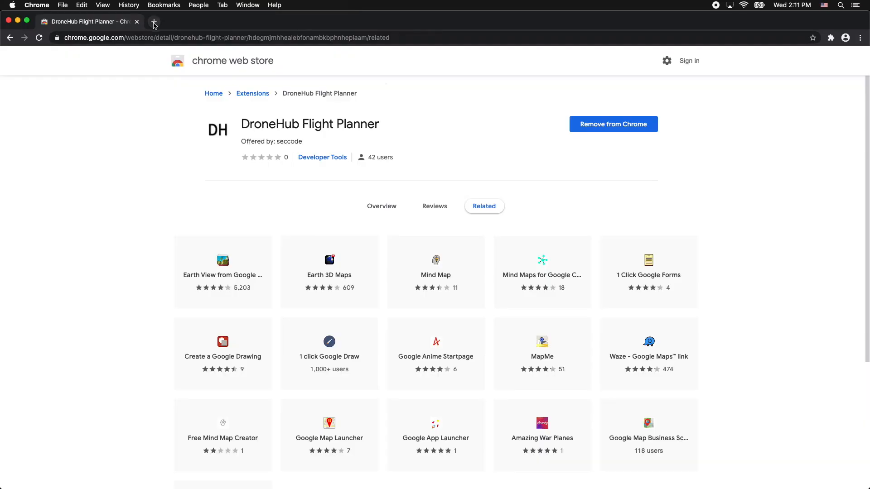
{"action": "left_click", "coordinate": [154, 22]}
{"action": "type", "text": "flylitchi"}
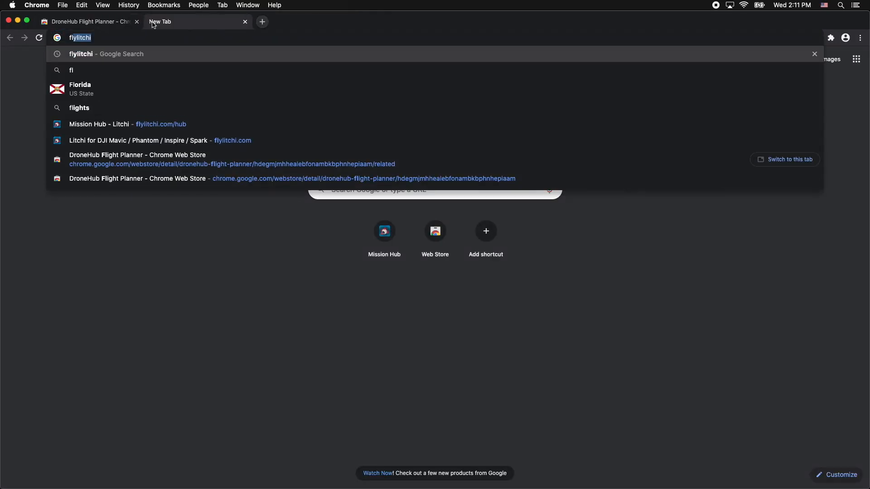
{"action": "left_click", "coordinate": [348, 154]}
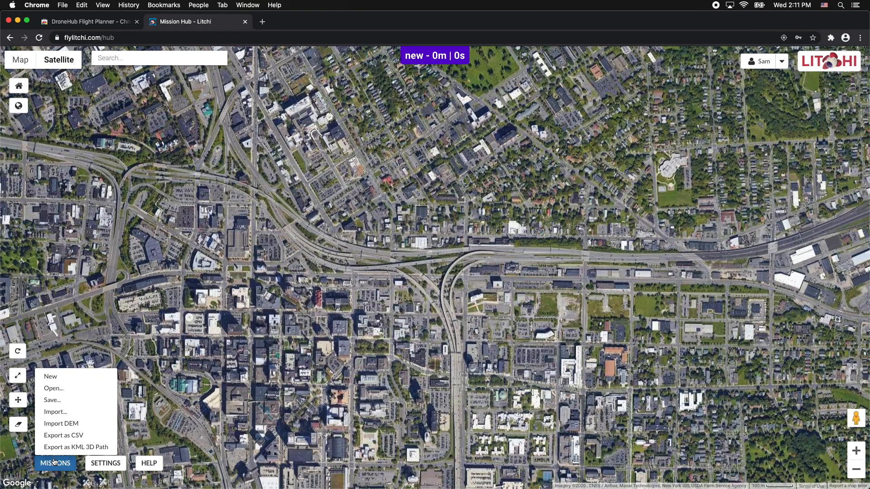
Import DroneHub_FlightPlan.csv from the Downloads folder into a new Litchi mission
{"action": "left_click", "coordinate": [54, 462]}
{"action": "left_click", "coordinate": [64, 412]}
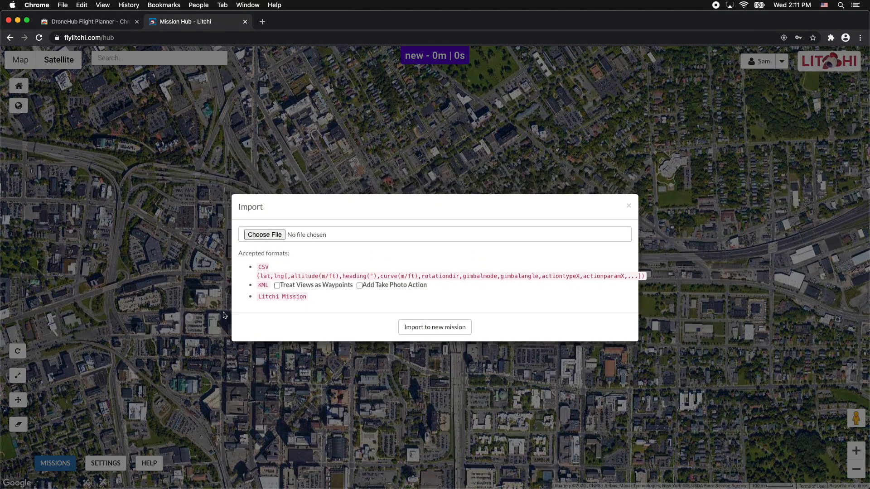
{"action": "left_click", "coordinate": [265, 235]}
{"action": "left_click", "coordinate": [366, 88]}
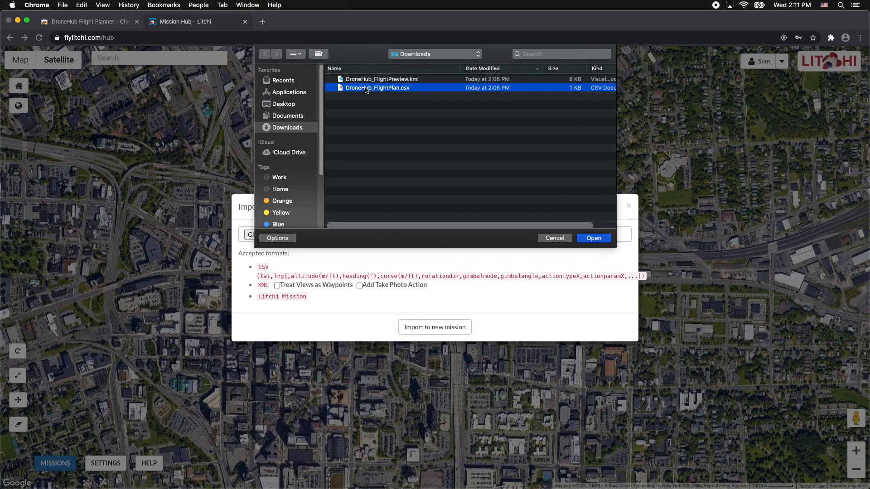
{"action": "left_click", "coordinate": [593, 238]}
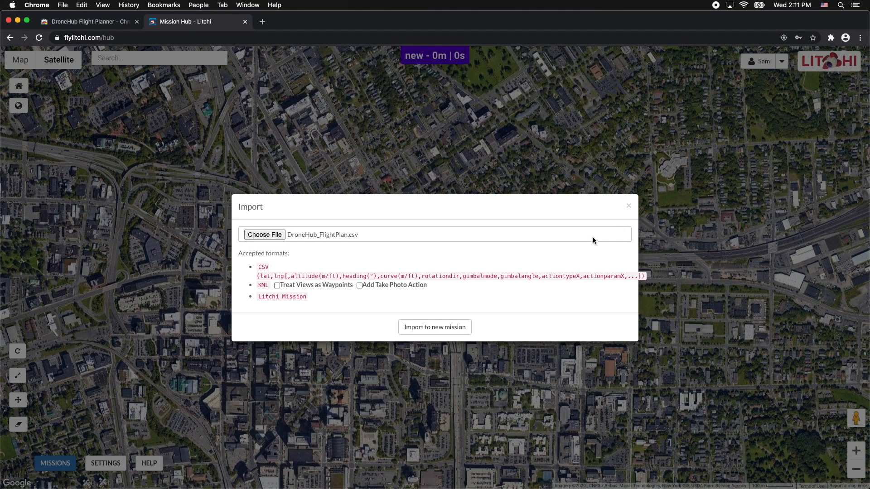
{"action": "left_click", "coordinate": [461, 327]}
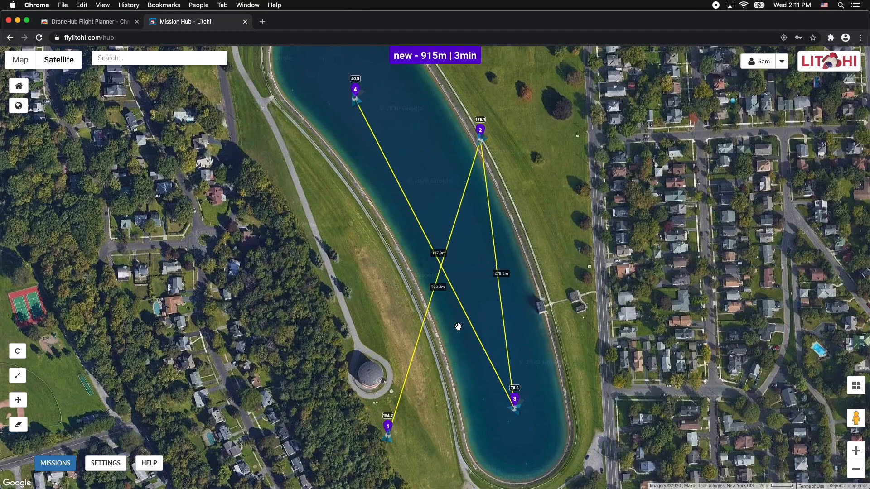
Examine the imported settings of waypoints 1, 3 and 4, including altitude, heading and gimbal pitch
{"action": "left_click", "coordinate": [389, 426]}
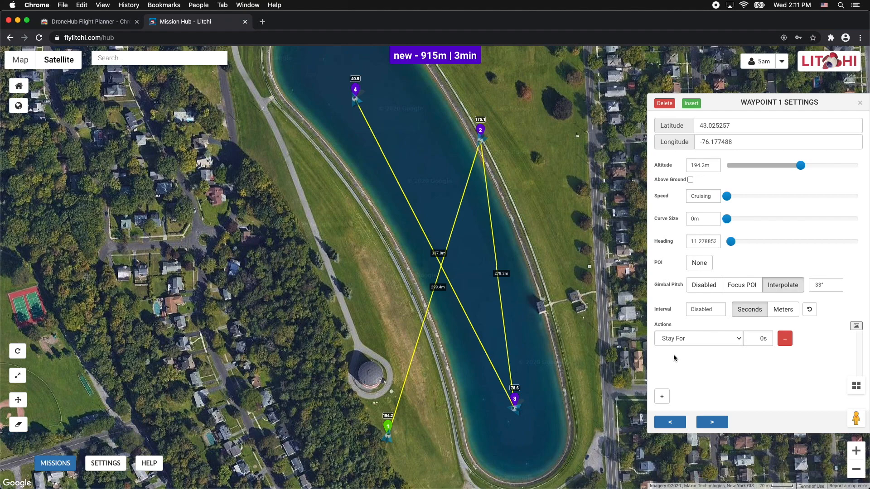
{"action": "left_click", "coordinate": [515, 398]}
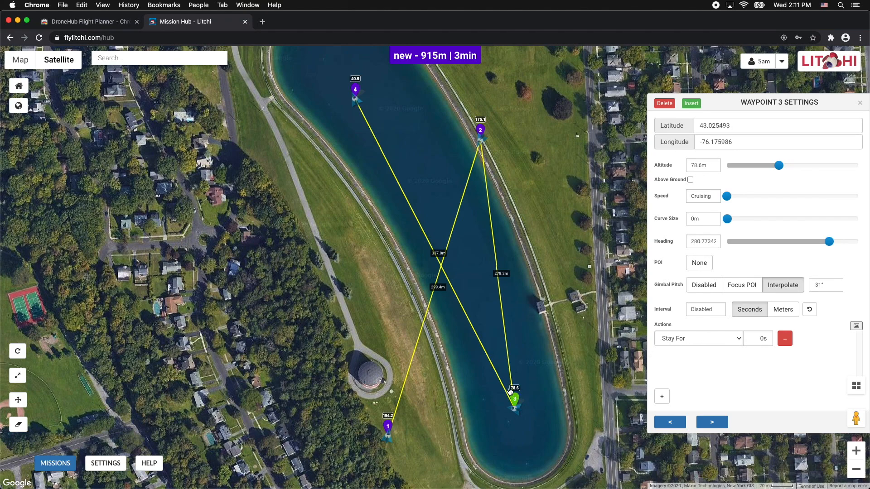
{"action": "left_click", "coordinate": [355, 90]}
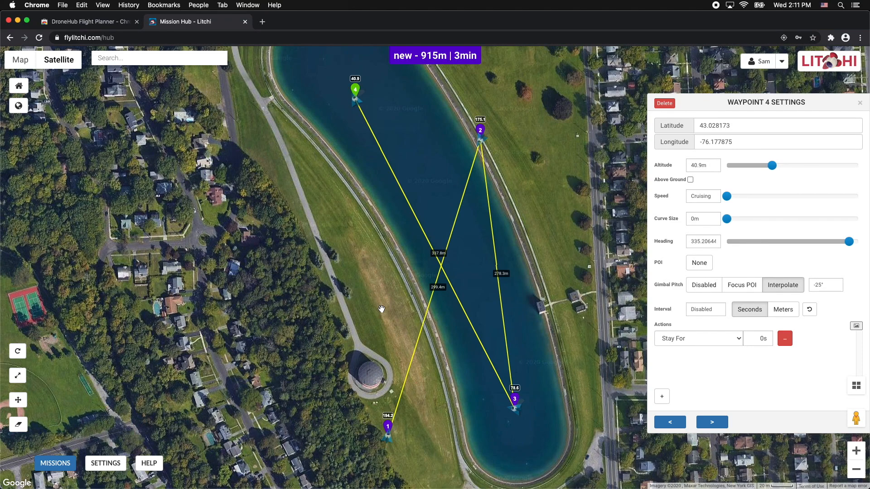
Set the action of waypoint 1 to Start Recording
{"action": "left_click_drag", "start_coordinate": [444, 382], "coordinate": [421, 386]}
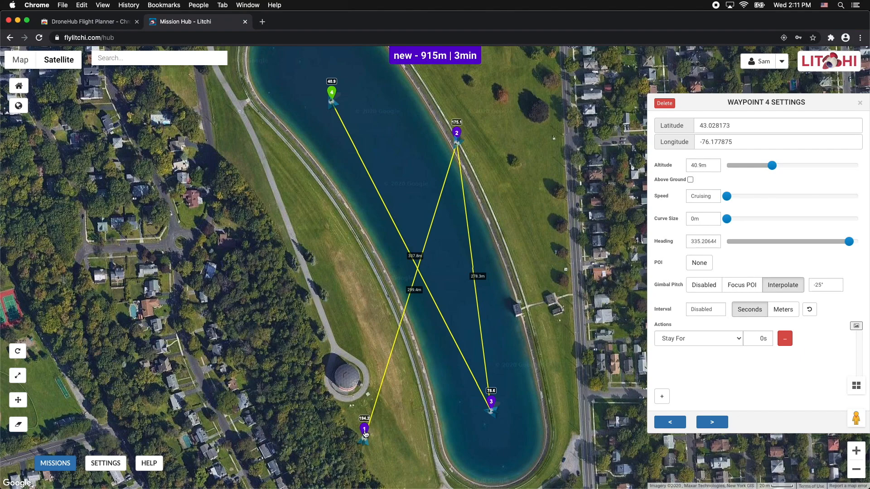
{"action": "left_click", "coordinate": [364, 431]}
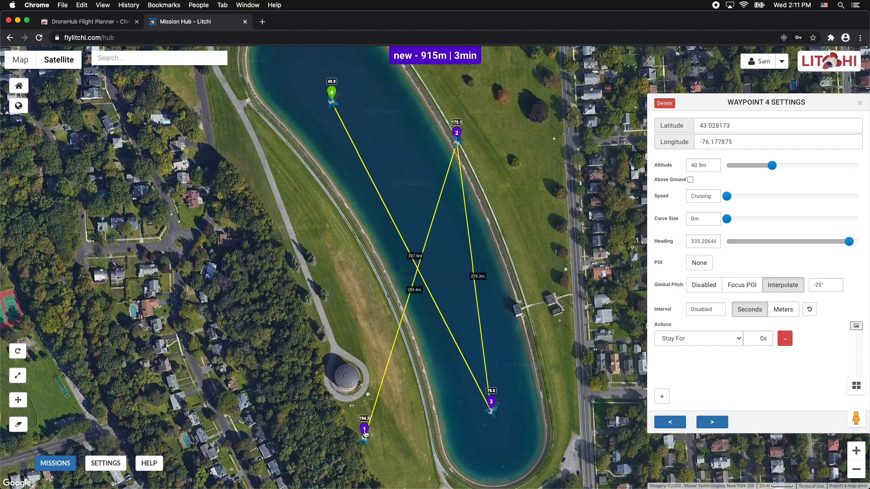
{"action": "left_click", "coordinate": [365, 431]}
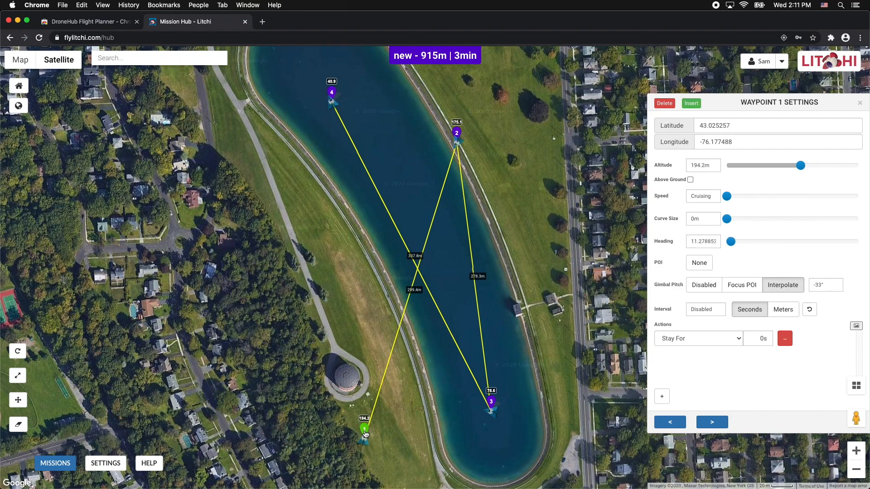
{"action": "left_click", "coordinate": [712, 339]}
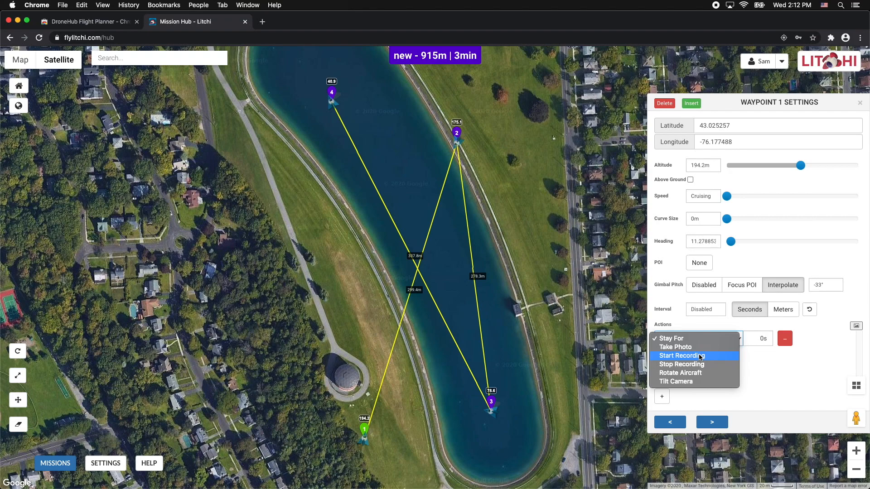
{"action": "left_click", "coordinate": [699, 355]}
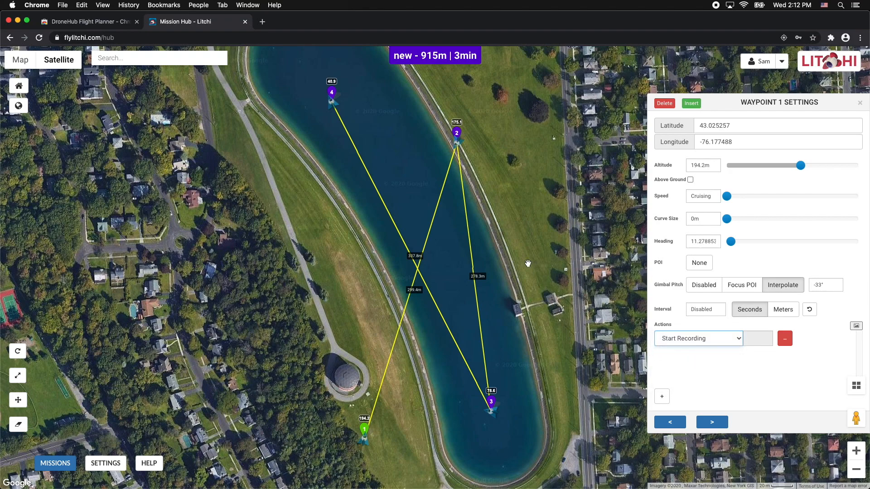
Set the action of waypoint 4 to Stop Recording
{"action": "left_click", "coordinate": [332, 93]}
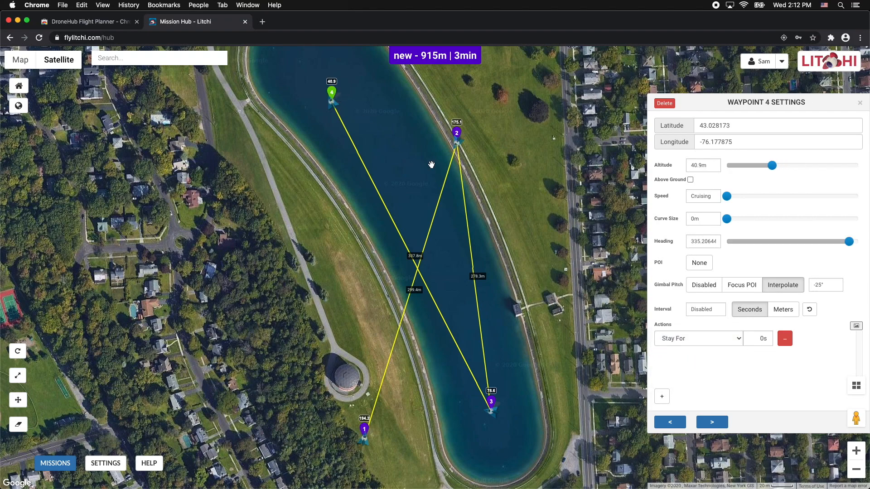
{"action": "left_click", "coordinate": [699, 334]}
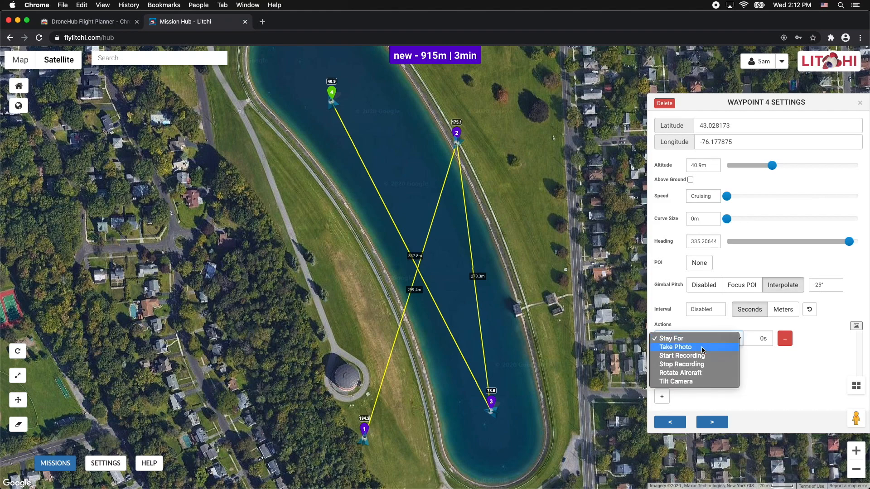
{"action": "left_click", "coordinate": [681, 364]}
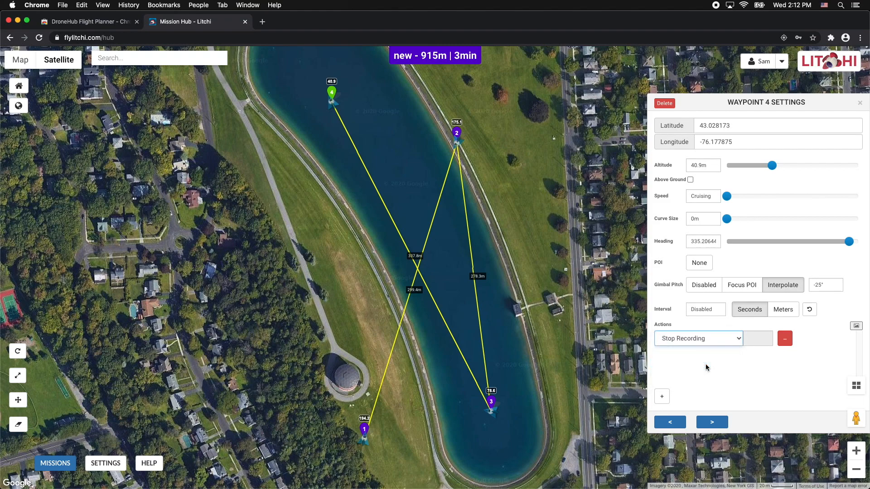